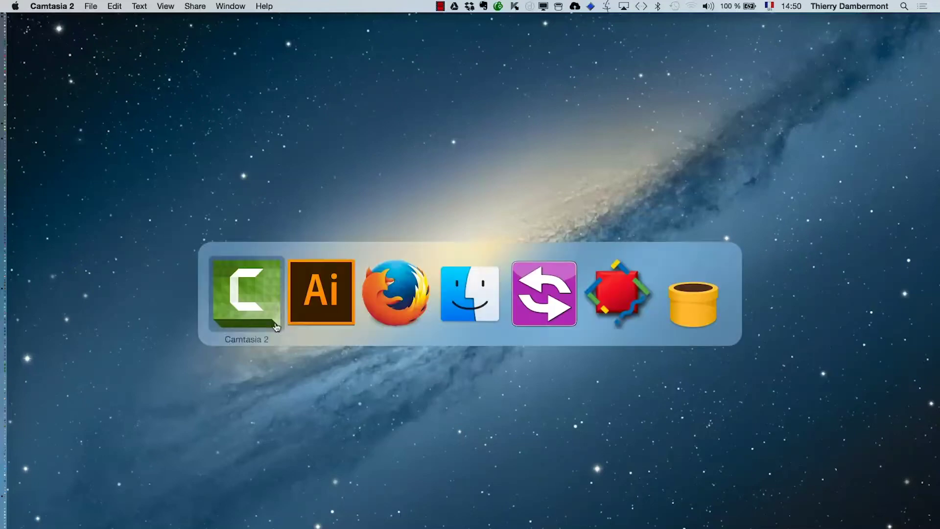
key(super+Tab)
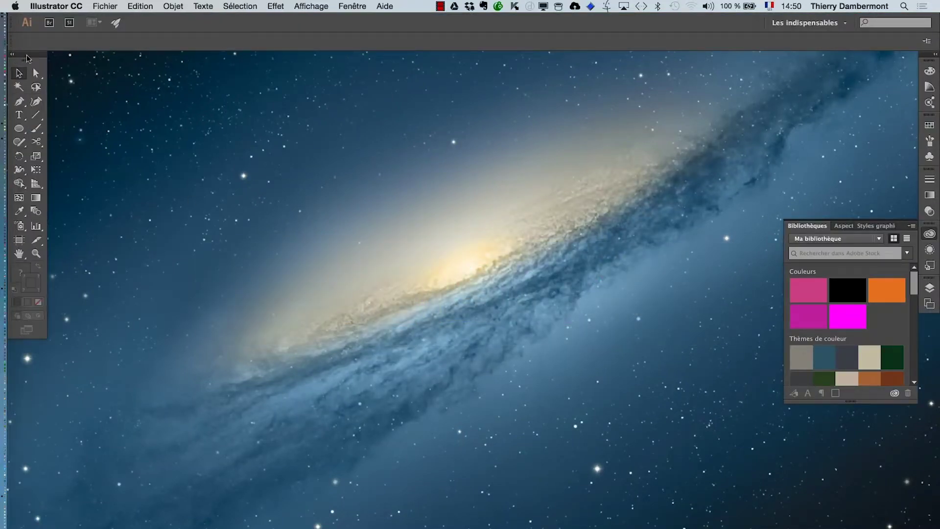
Bring Illustrator forward and select dessin en symétrie - 05.ai in the AI avancé jour 4 sur 4 folder.
drag(15, 60, 34, 67)
click(114, 6)
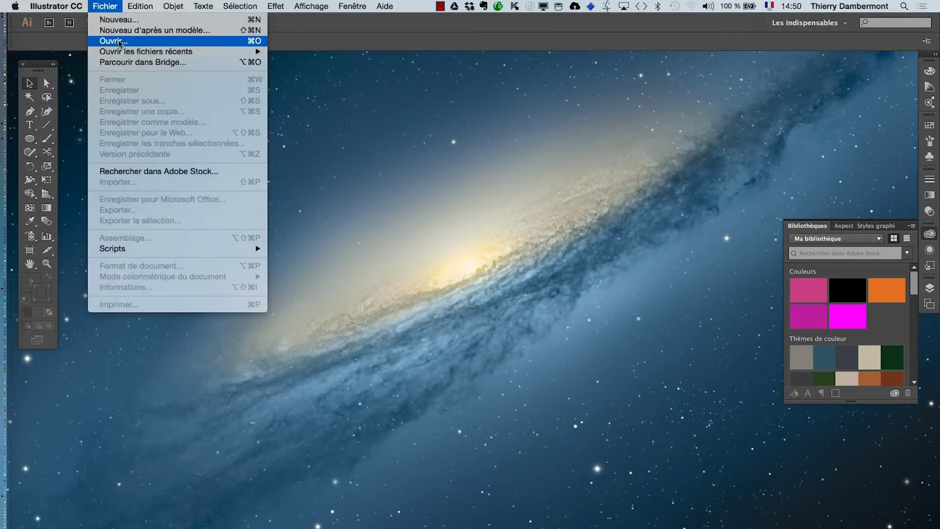
click(121, 42)
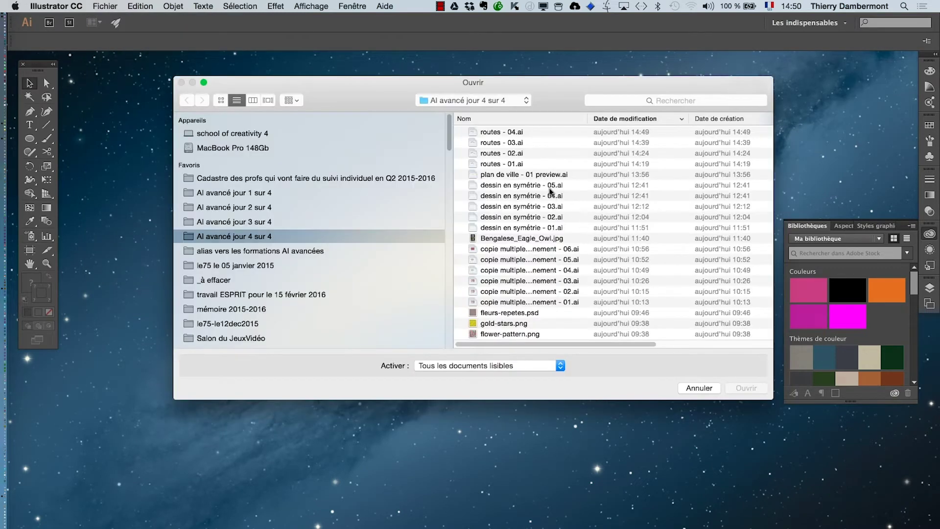
click(550, 189)
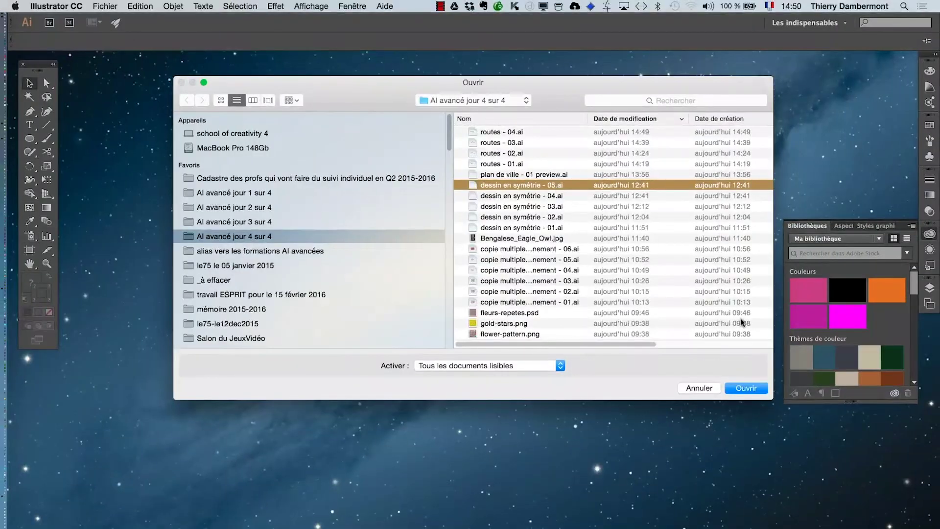
Open the owl drawing, briefly select and deselect it, and glance at the recent files list.
click(748, 389)
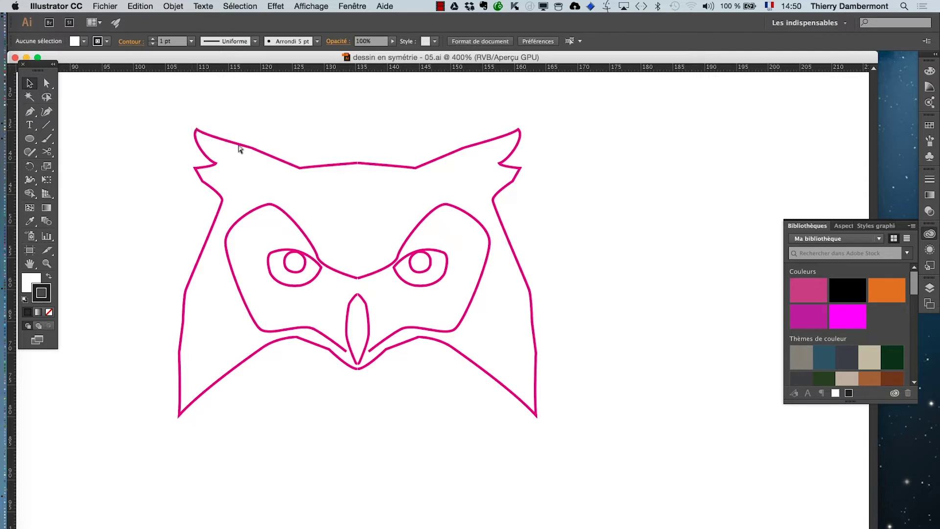
drag(172, 145, 415, 365)
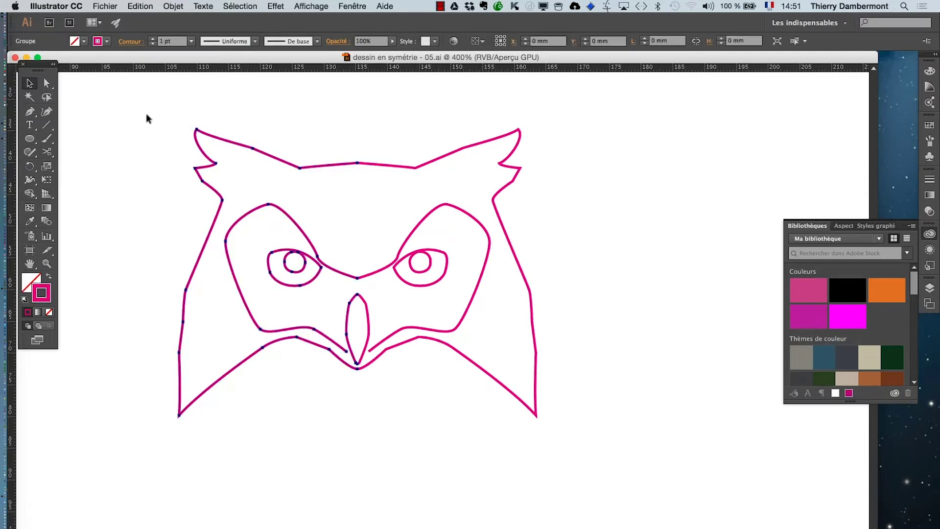
click(415, 322)
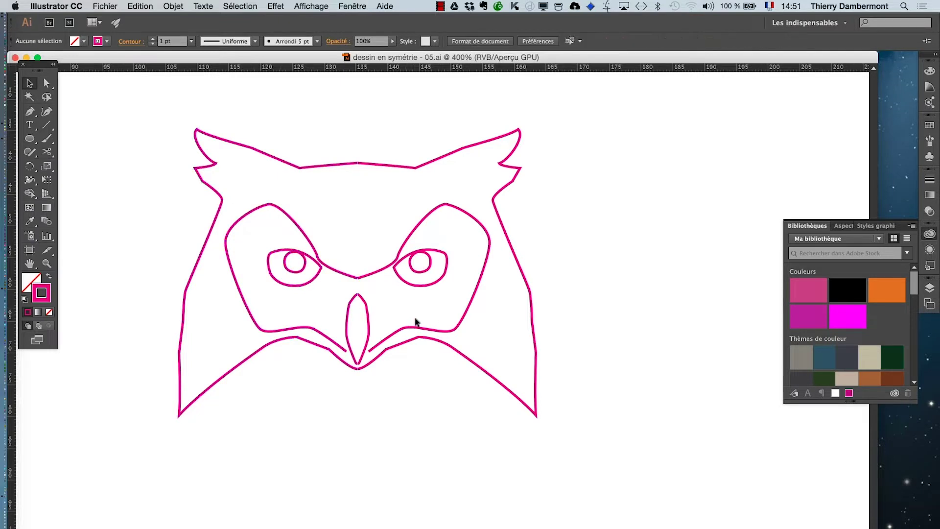
click(105, 6)
mouse_move(147, 52)
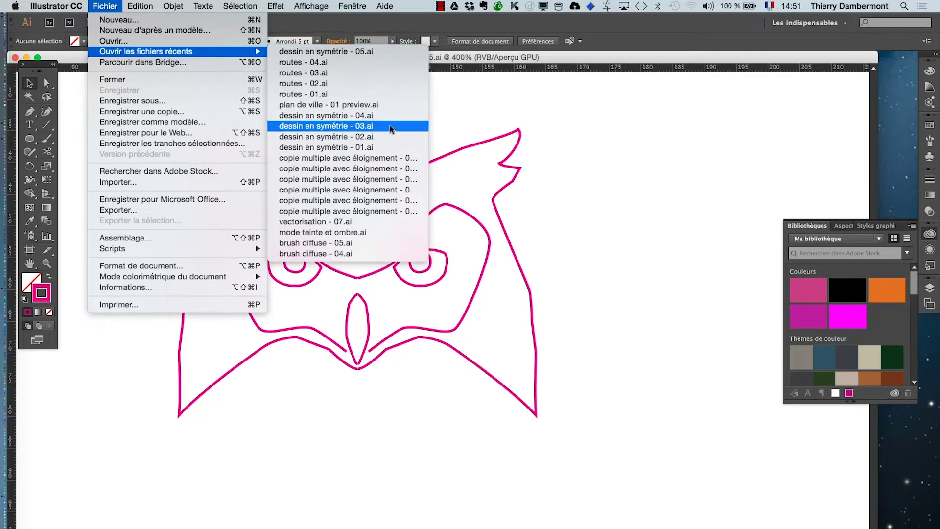
click(603, 216)
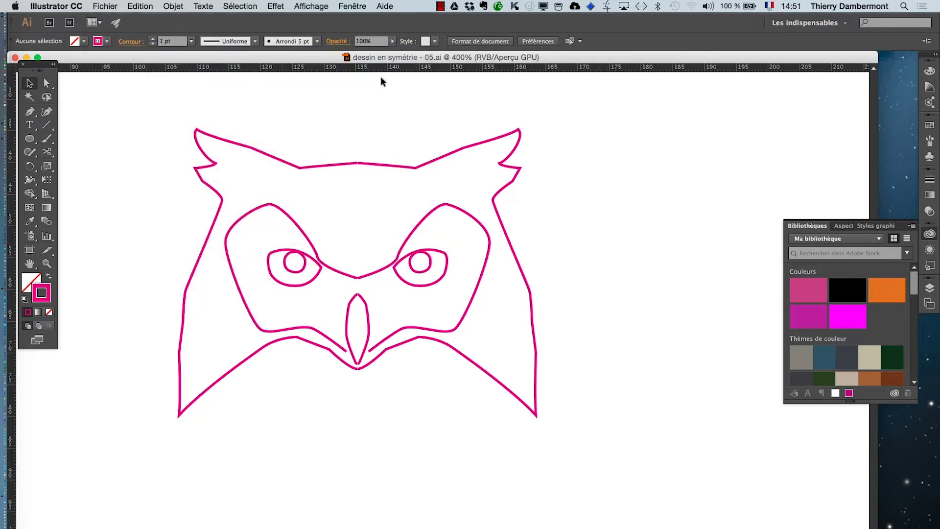
click(353, 5)
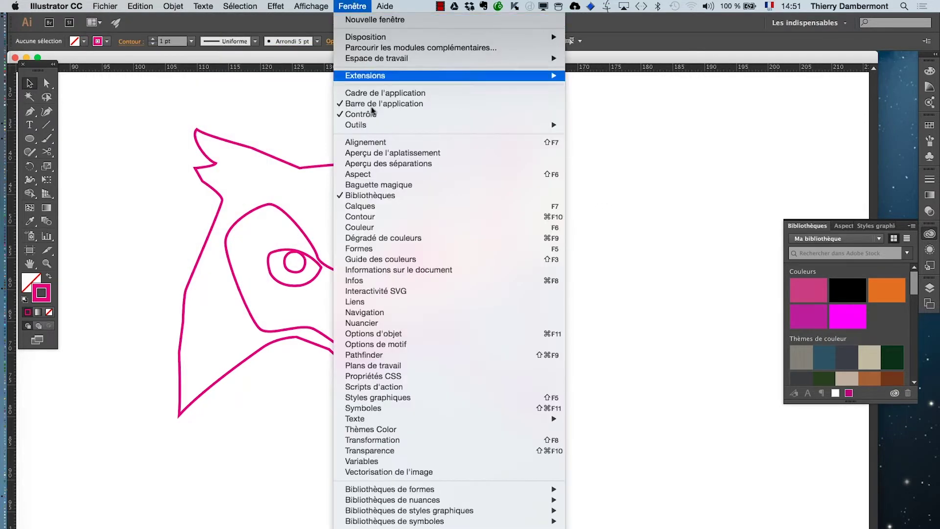
Show Aspect, float and enlarge the Calques panel beside the owl, and target its group.
click(376, 176)
drag(292, 218, 292, 219)
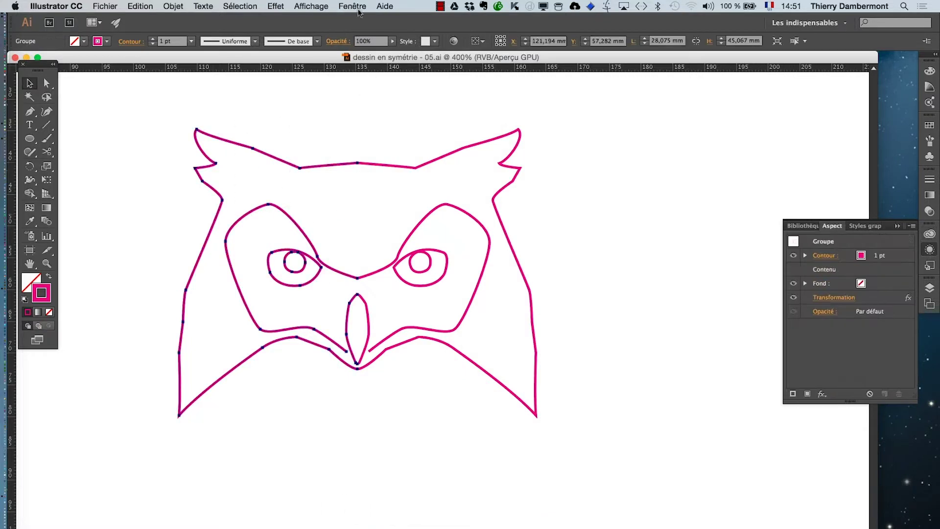
click(352, 6)
click(381, 208)
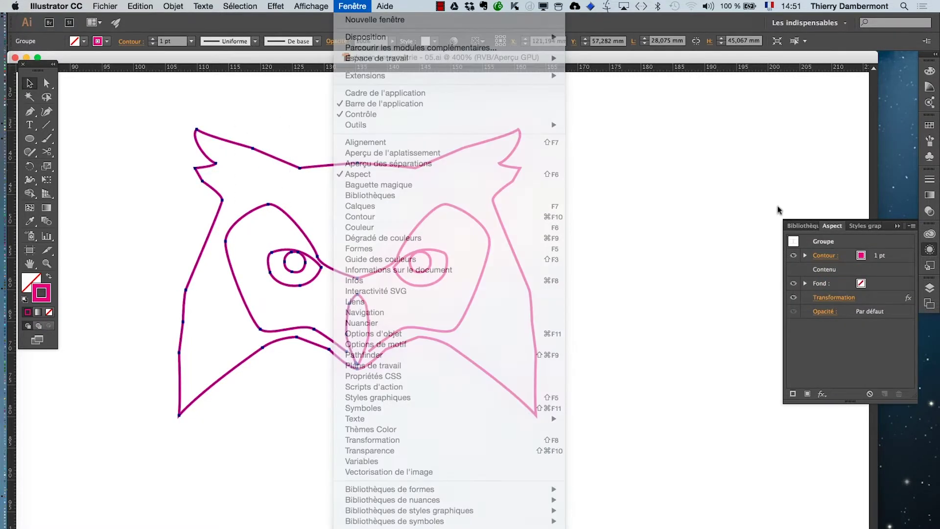
drag(807, 280, 588, 138)
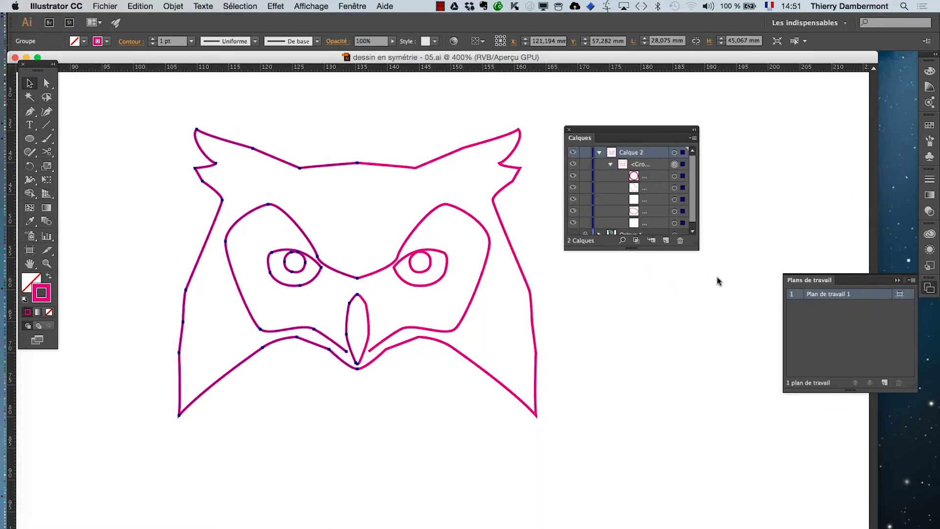
drag(697, 248, 797, 375)
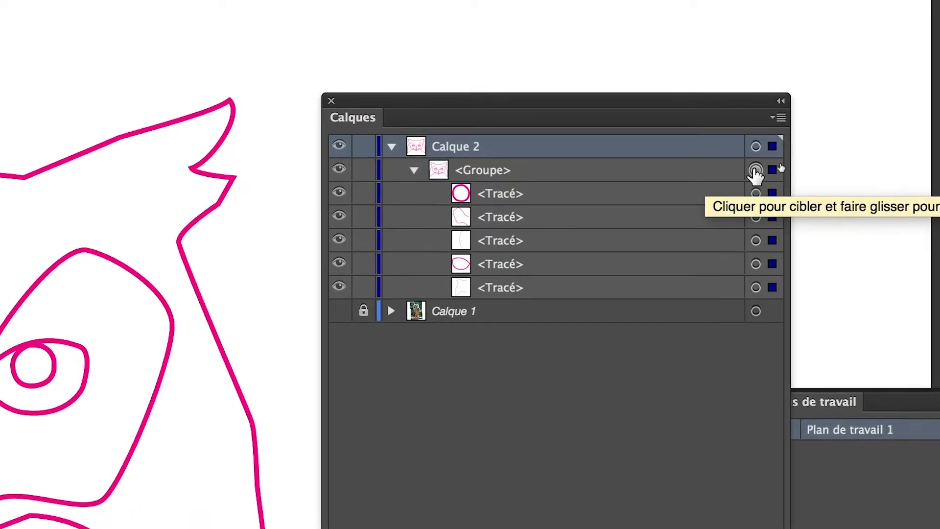
click(755, 170)
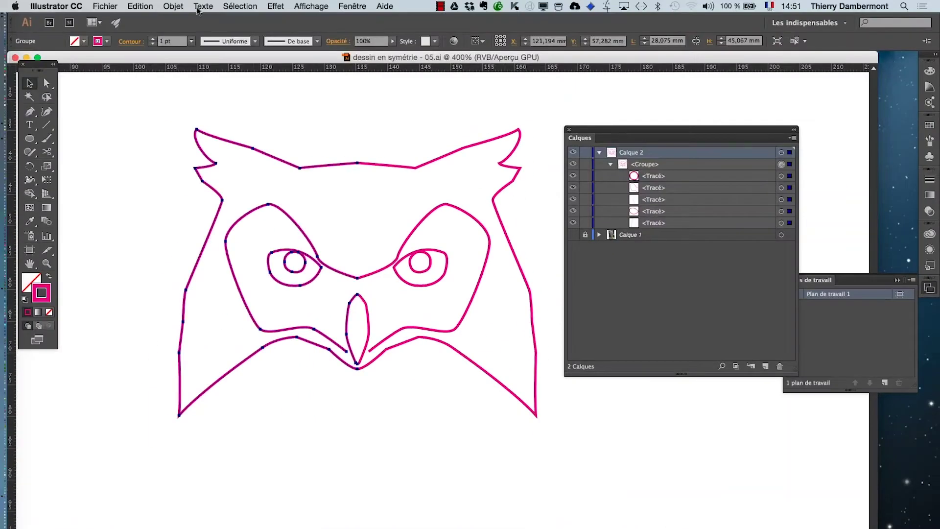
Expand the owl's mirror appearance into real paths and inspect its two five-path subgroups.
click(174, 6)
click(199, 129)
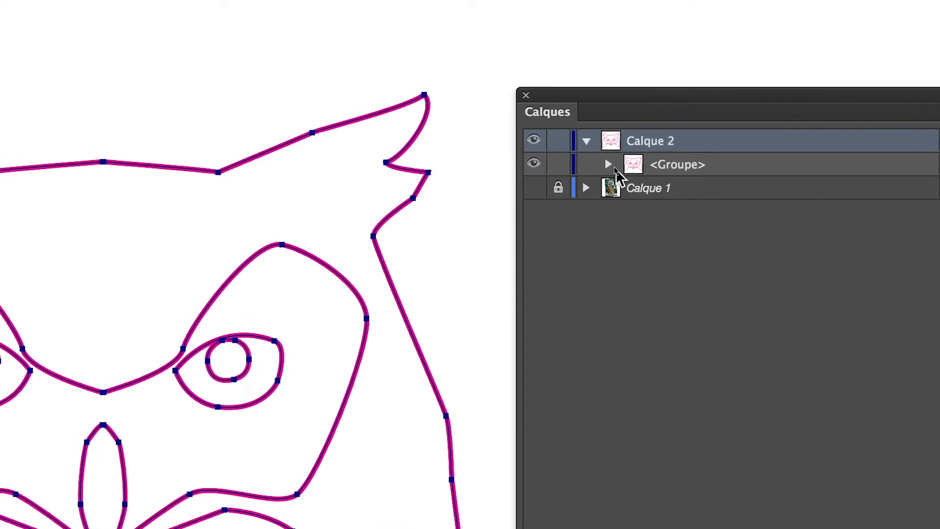
click(608, 165)
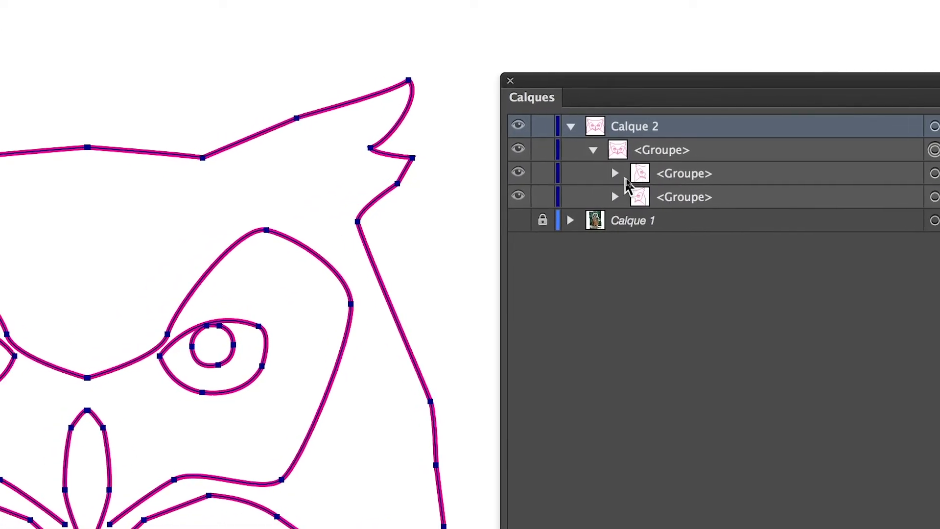
alt+click(616, 174)
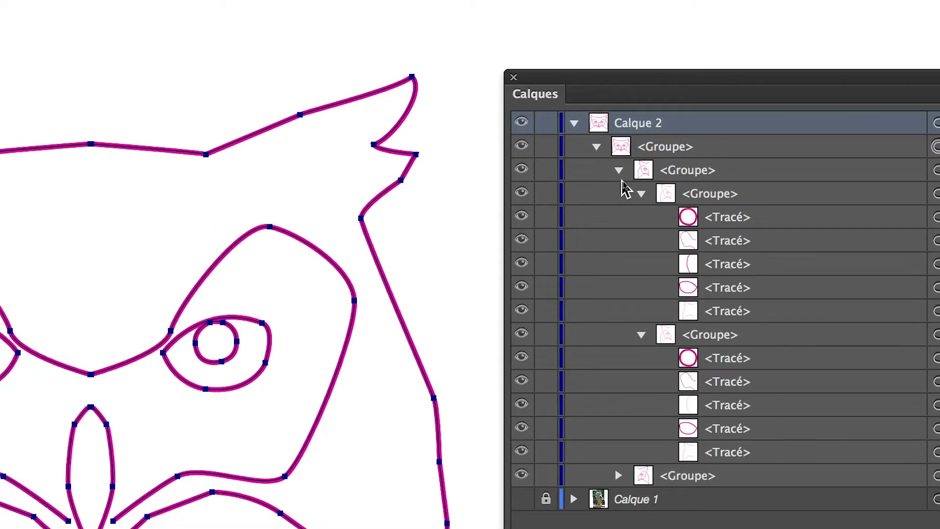
click(619, 170)
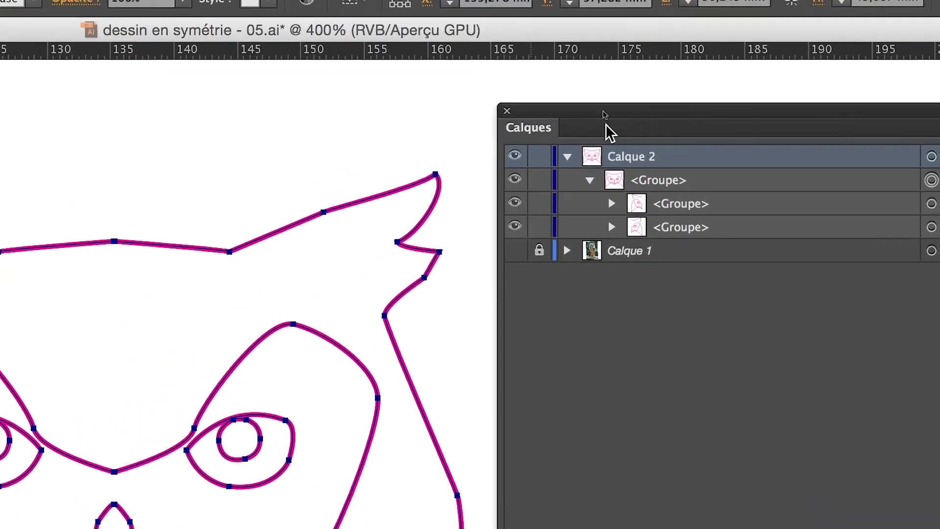
click(589, 180)
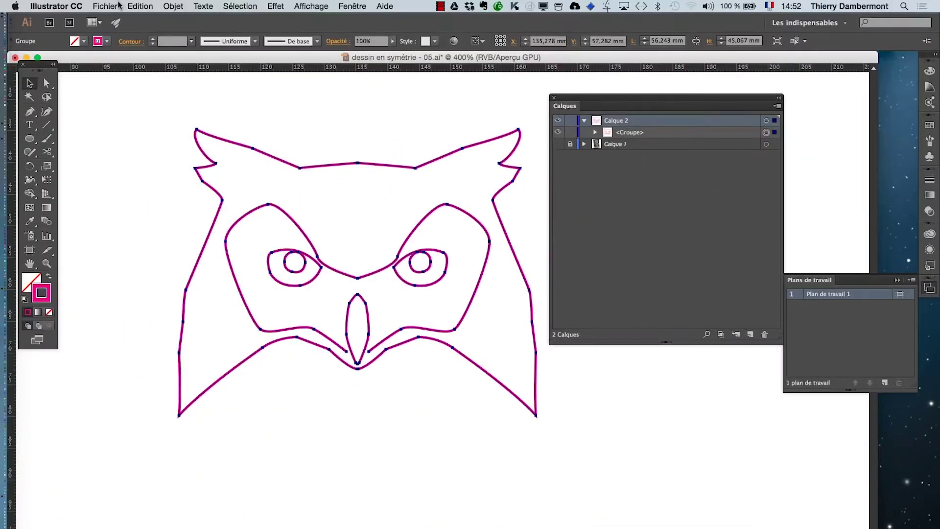
click(119, 6)
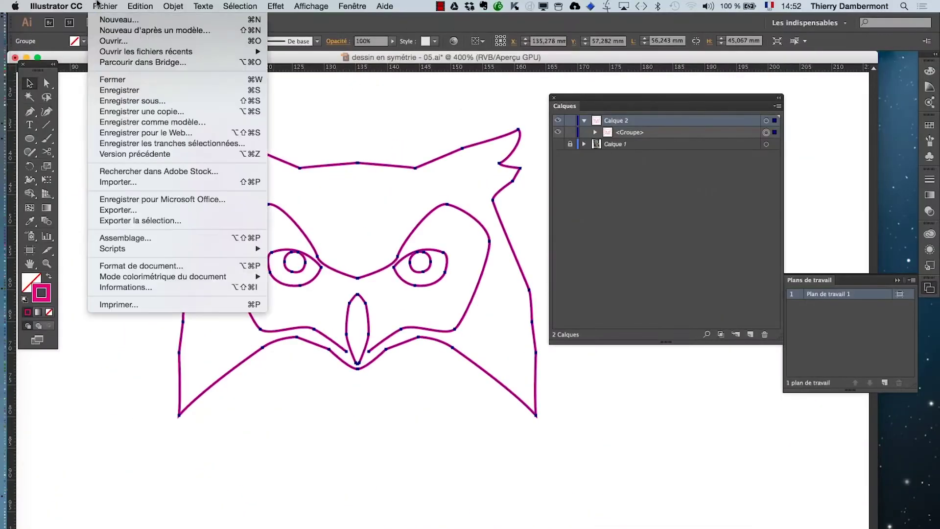
Save as dessin en symétrie - 05.ai in Illustrator format, then expand the owl group in Calques.
click(142, 101)
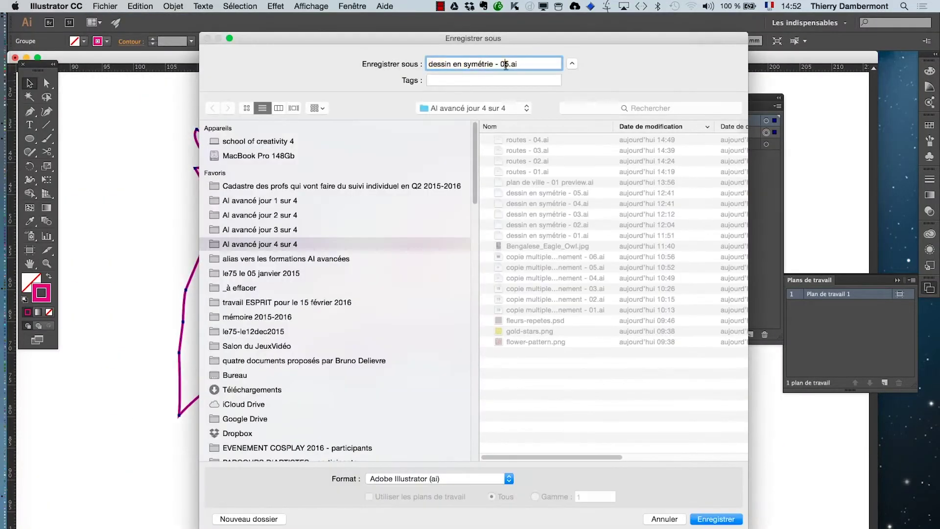
key(Return)
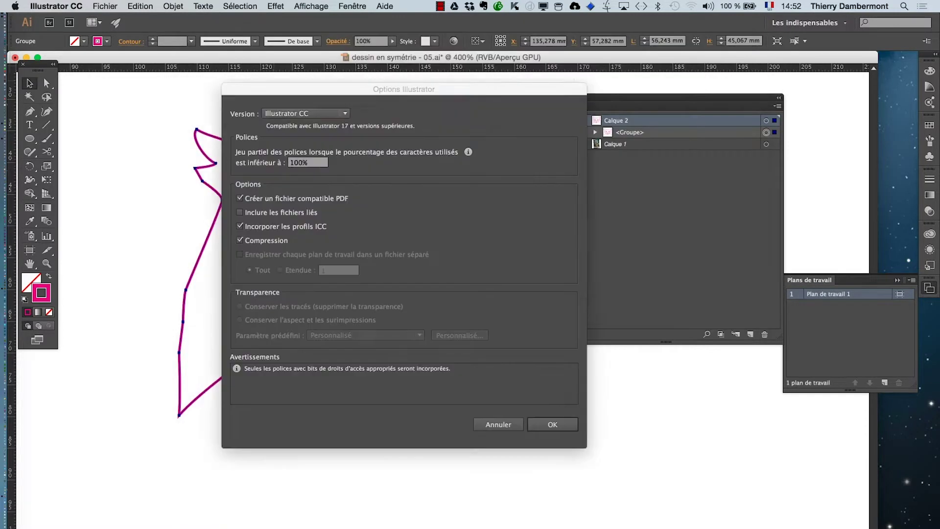
click(563, 430)
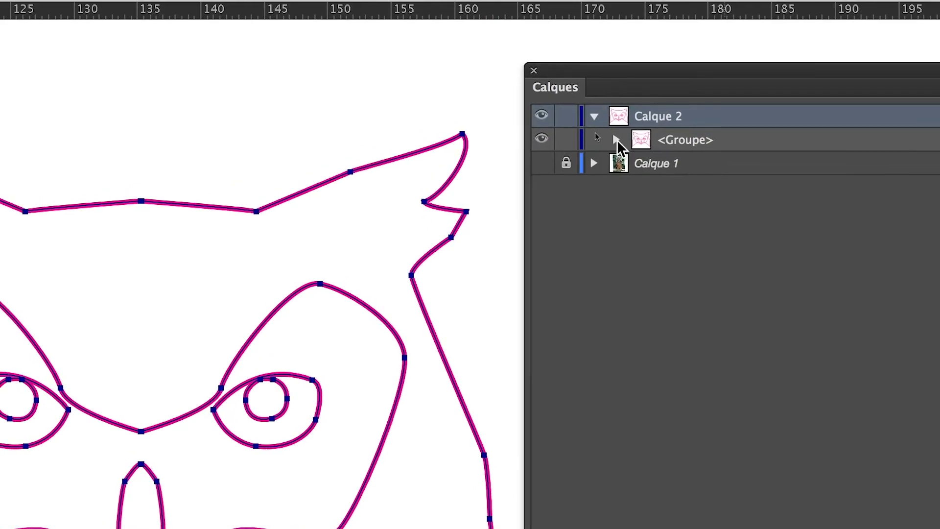
click(539, 115)
click(622, 152)
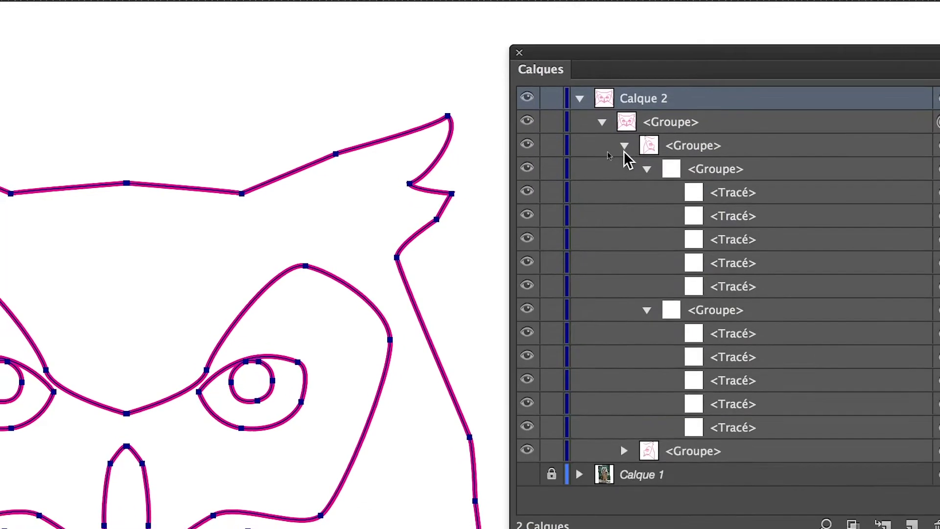
click(632, 157)
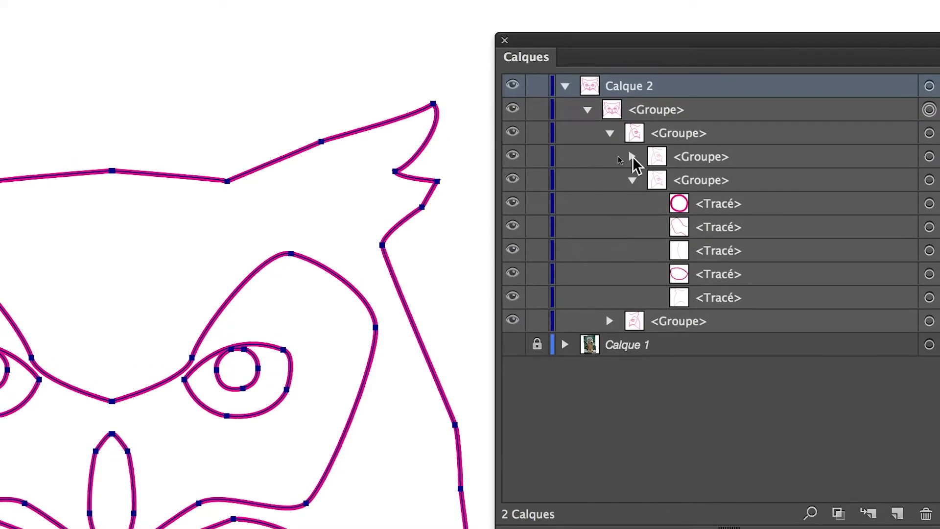
click(633, 158)
click(632, 178)
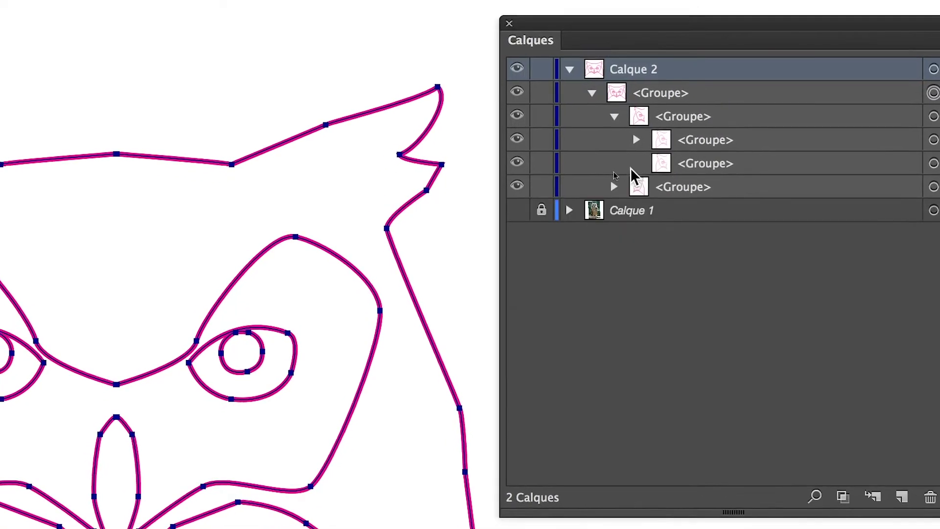
click(625, 169)
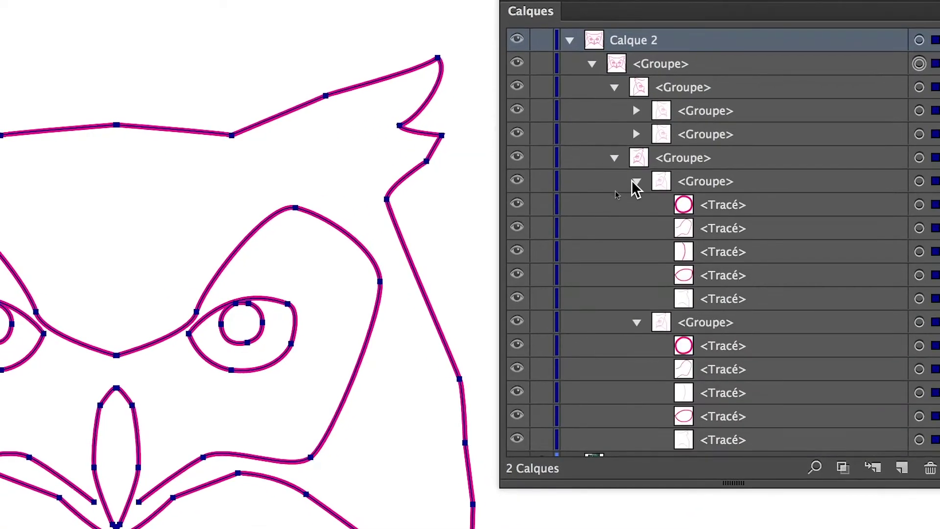
click(631, 180)
click(635, 198)
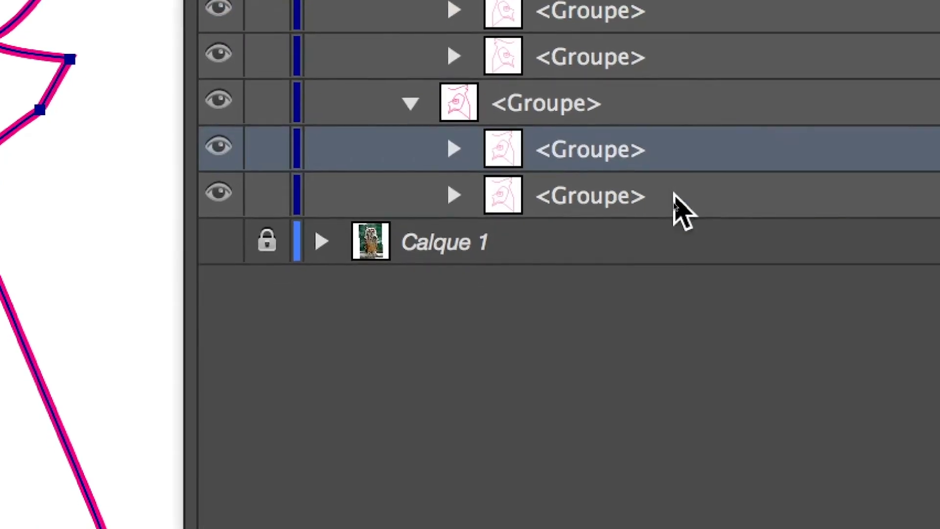
Delete the duplicate subgroups from both halves of the owl via the Calques trash.
click(676, 196)
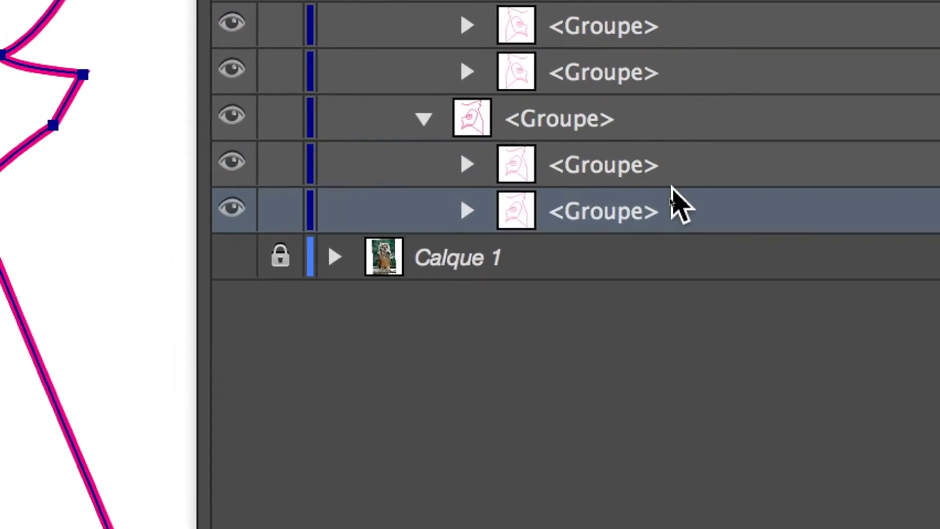
drag(671, 193, 749, 309)
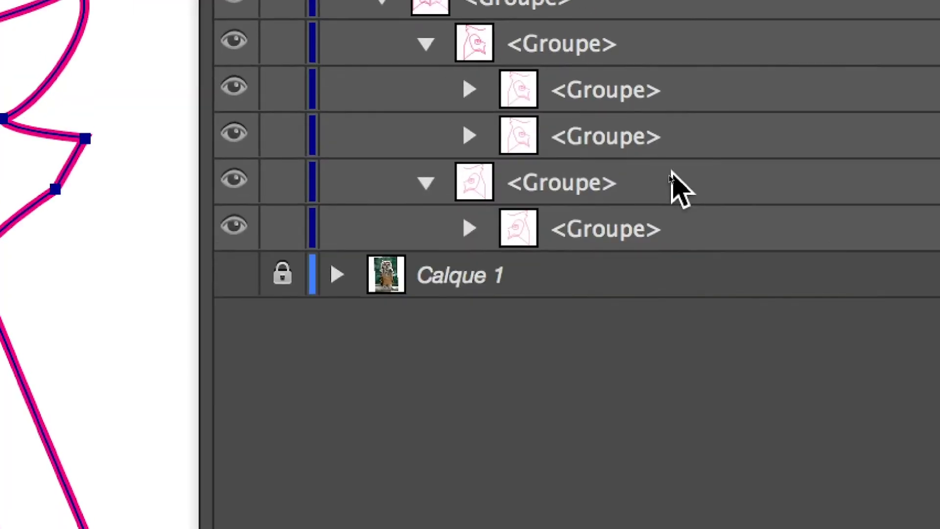
drag(672, 169, 709, 201)
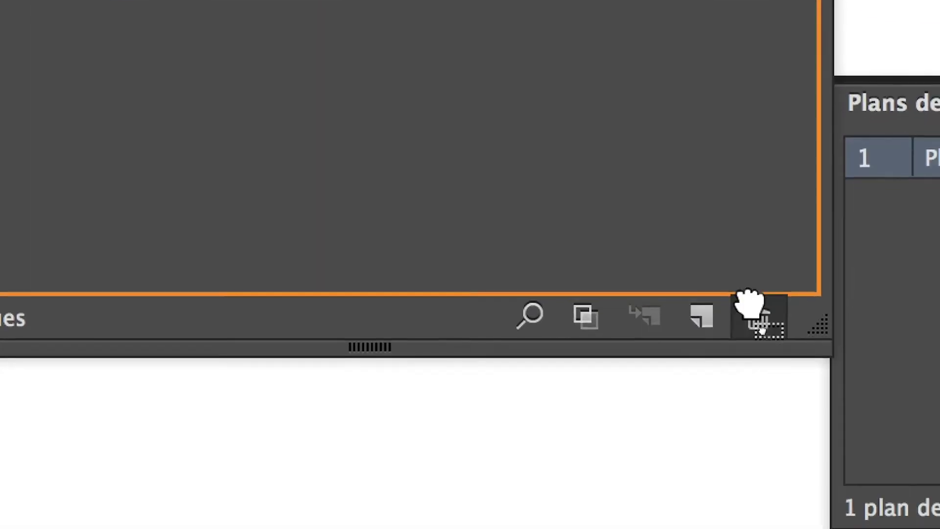
drag(717, 215, 756, 315)
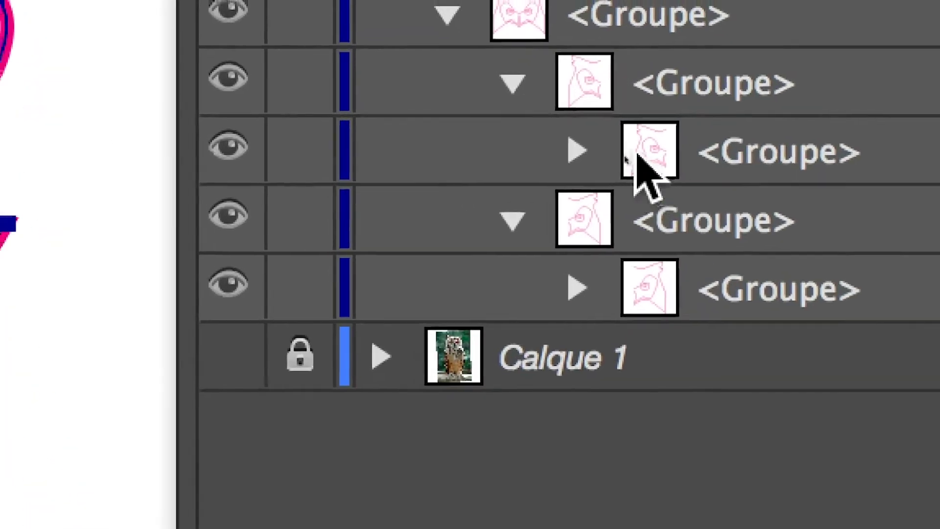
Expand and collapse each half's remaining group to check its paths.
click(568, 146)
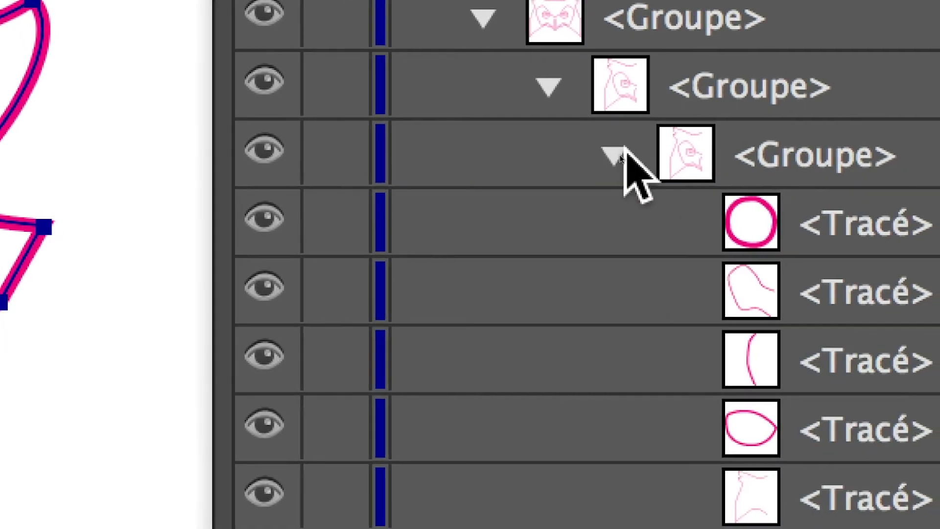
click(618, 154)
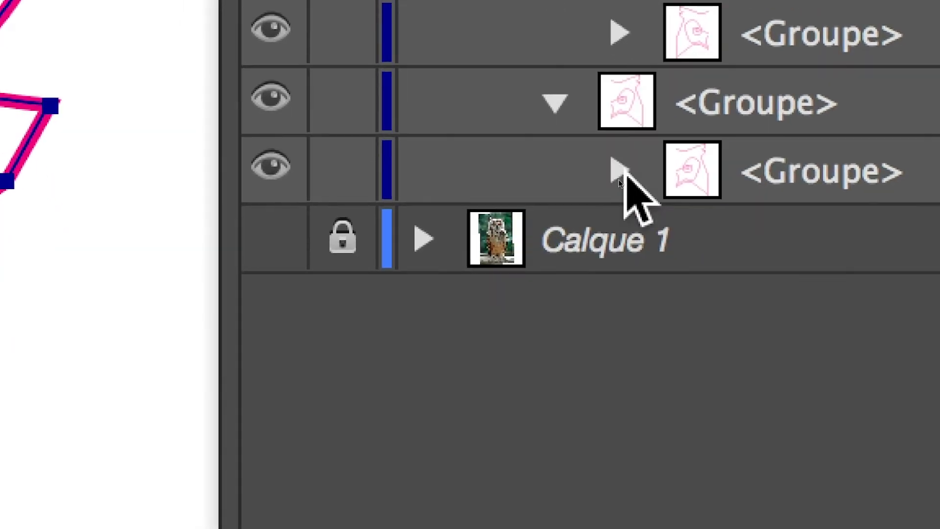
click(619, 176)
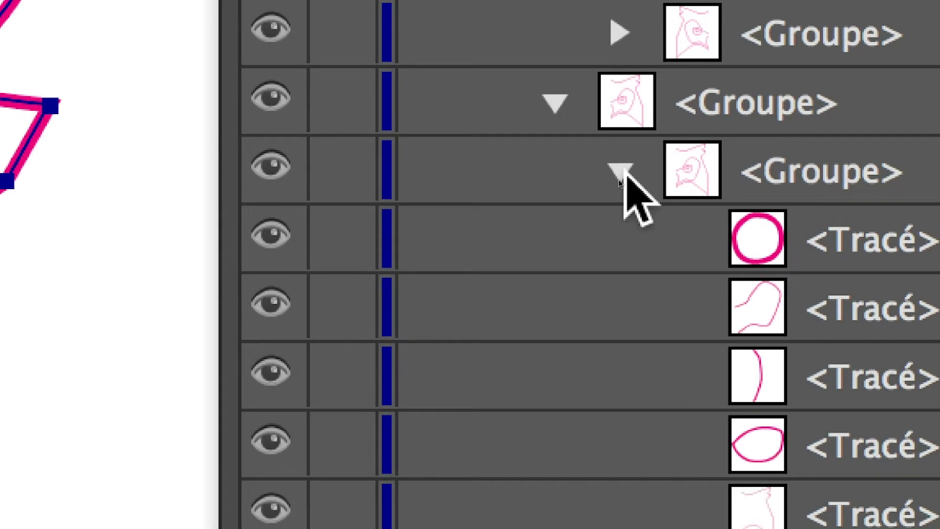
click(620, 179)
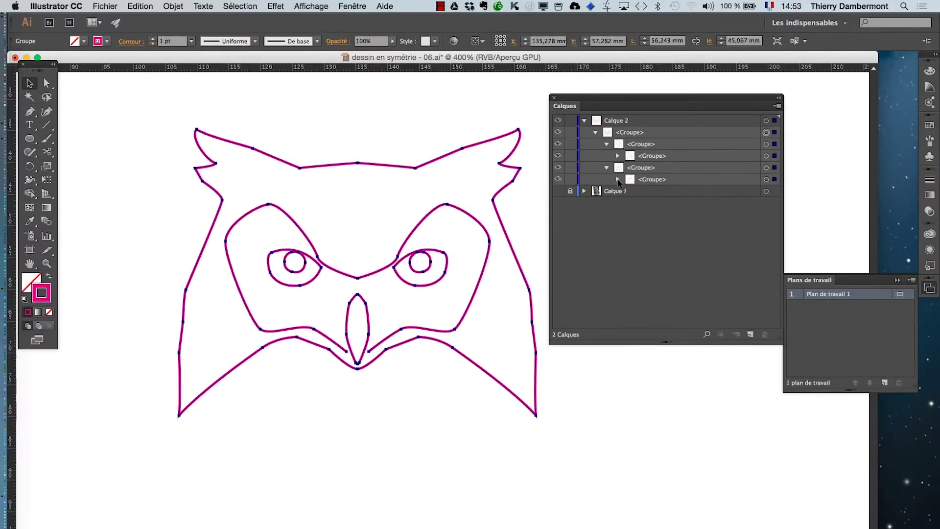
Target the owl's right half, shift the Calques panel right, then target the whole owl group.
click(766, 179)
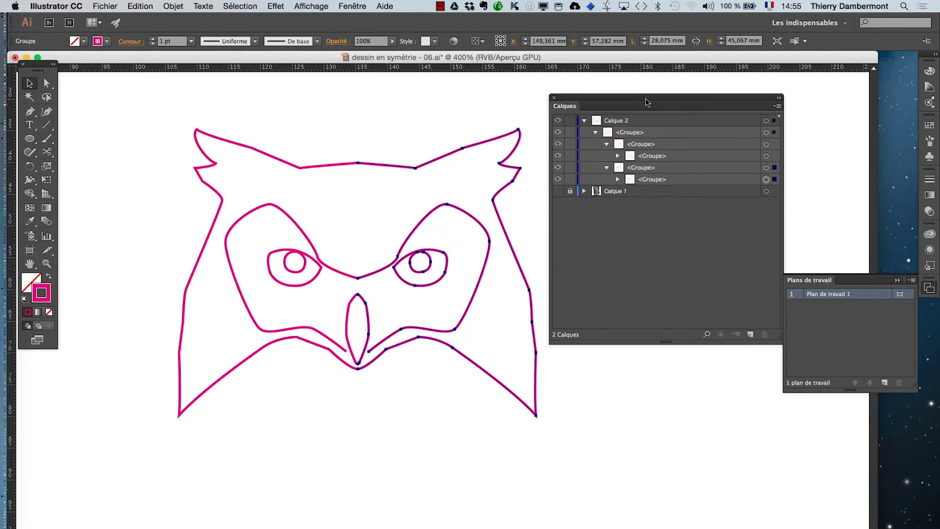
drag(645, 99, 665, 98)
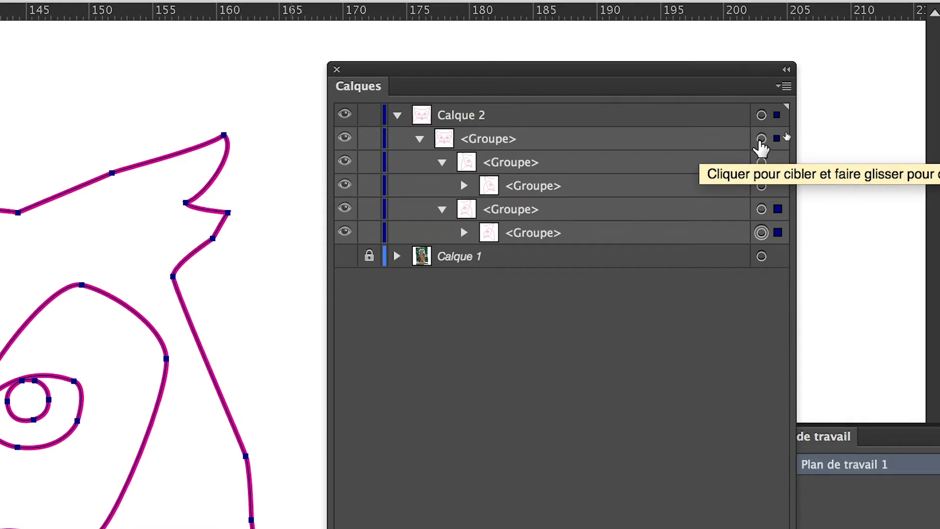
click(761, 139)
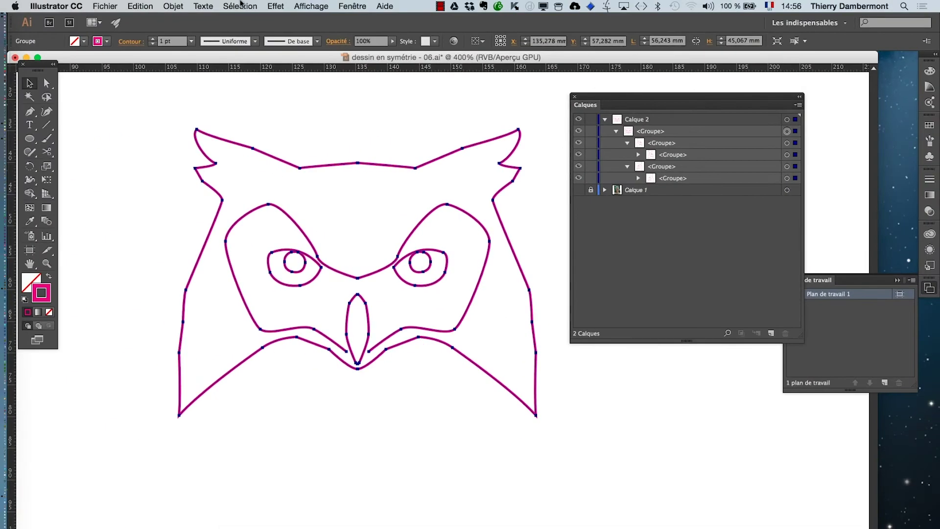
Apply Objet > Dissocier three times to split the owl into ten loose paths, then deselect.
click(174, 6)
click(189, 58)
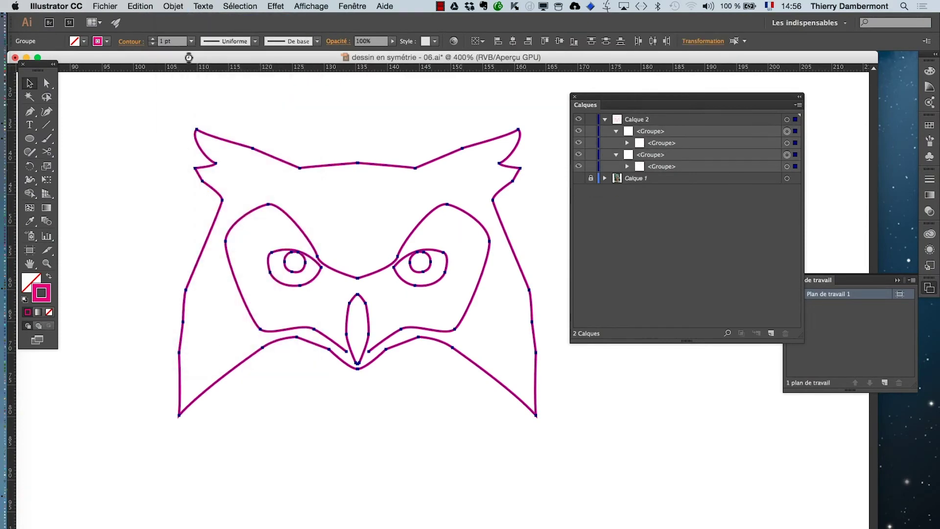
click(182, 6)
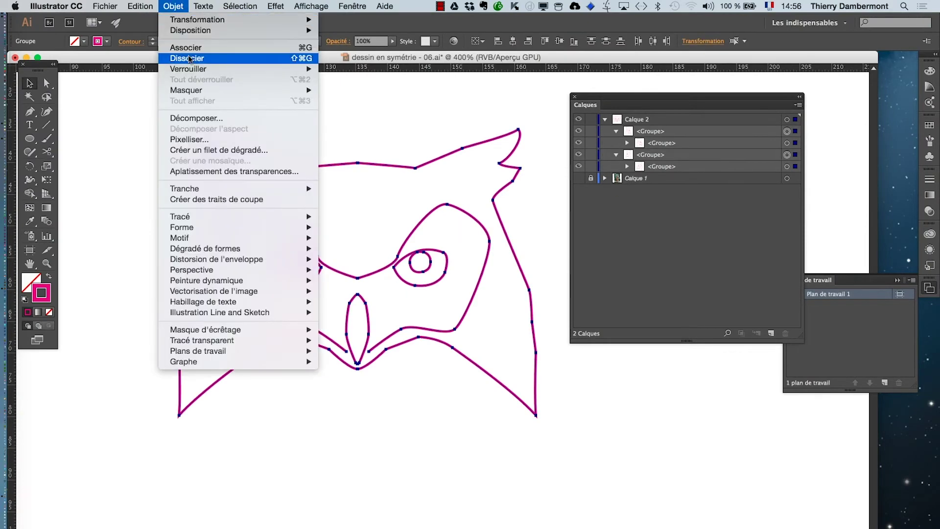
click(189, 58)
click(179, 6)
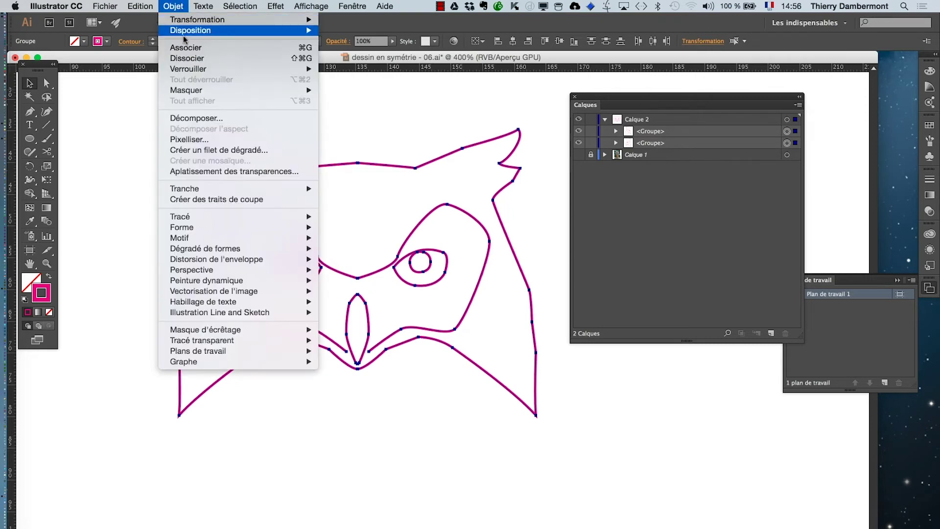
click(191, 58)
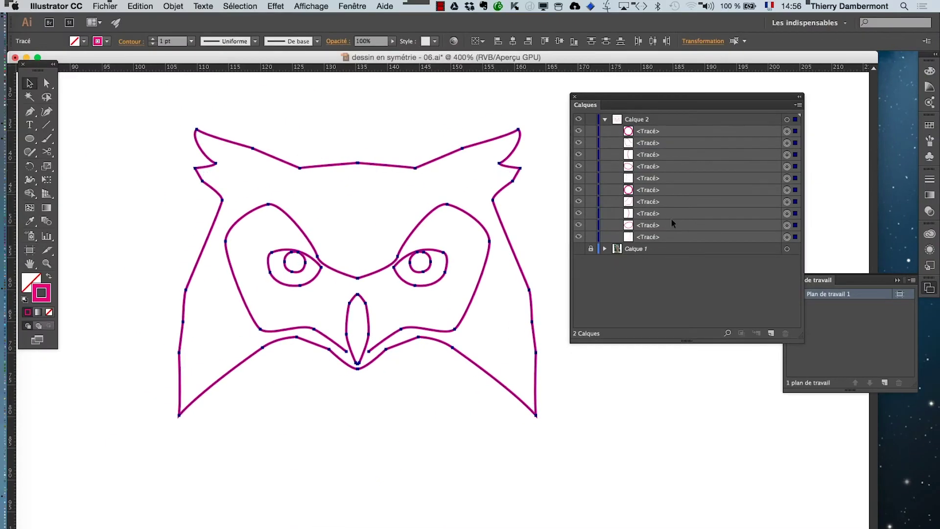
click(402, 111)
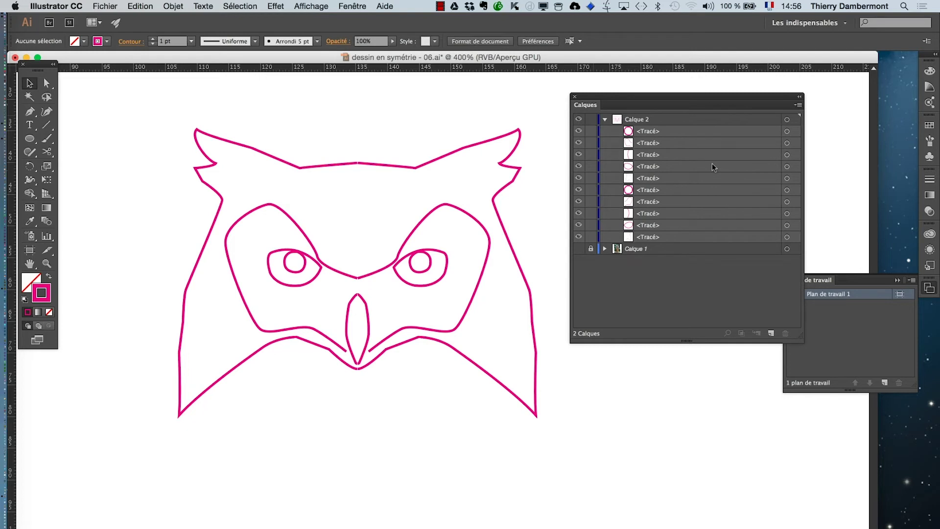
Start Save As and change the file name to dessin en symétrie - 07.ai.
click(95, 5)
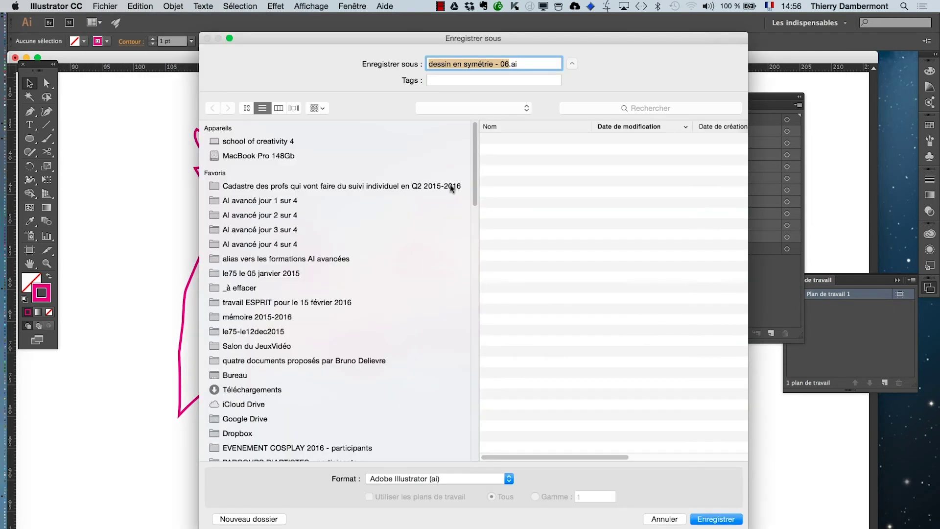
click(509, 66)
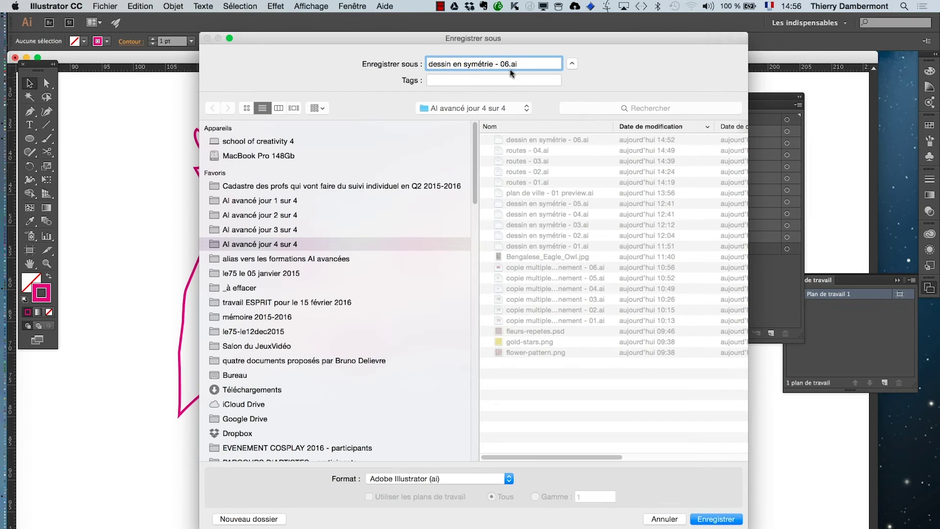
key(BackSpace)
text(7)
Save as dessin en symétrie - 07.ai, accepting the default Illustrator options.
click(718, 520)
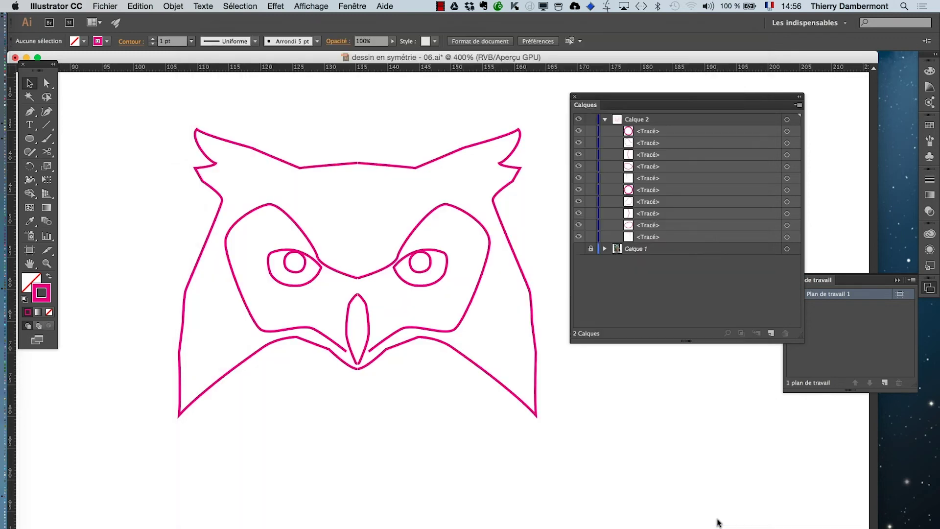
click(571, 429)
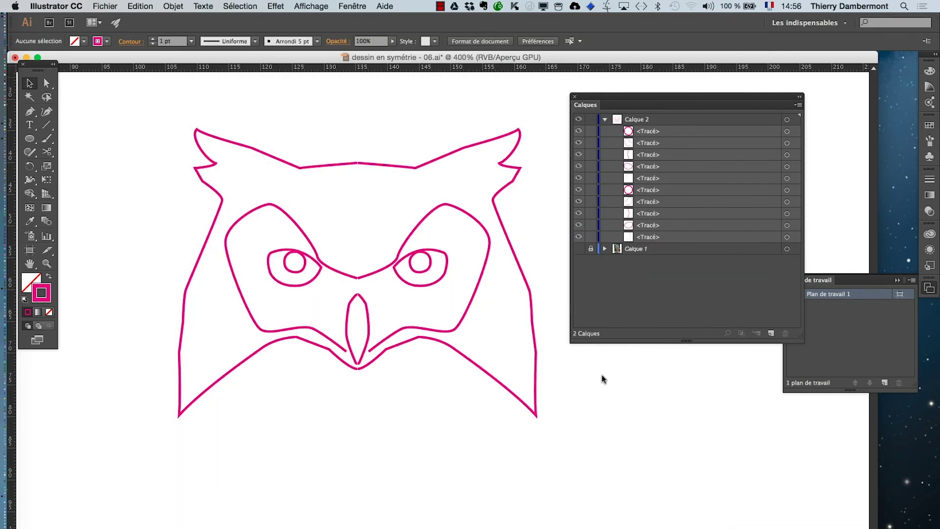